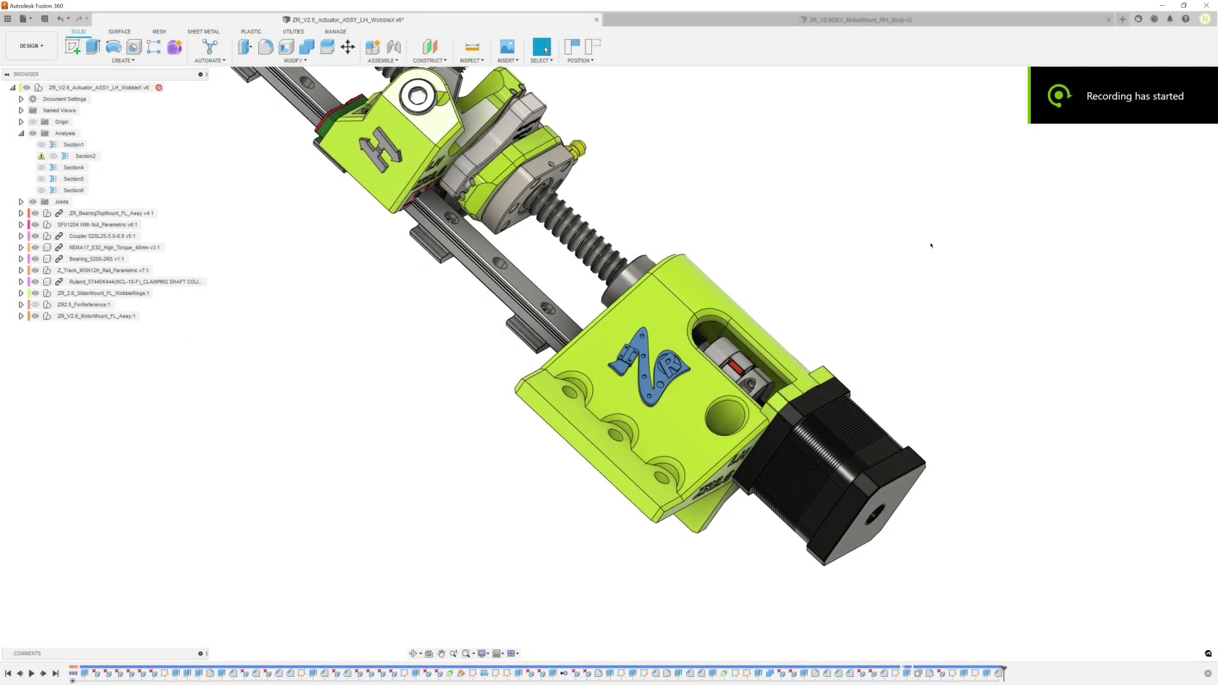
- Examine the actuator assembly from several sides, from the slider down to the motor mount and stepper motor
shift+middle_drag(931, 246, 780, 273)
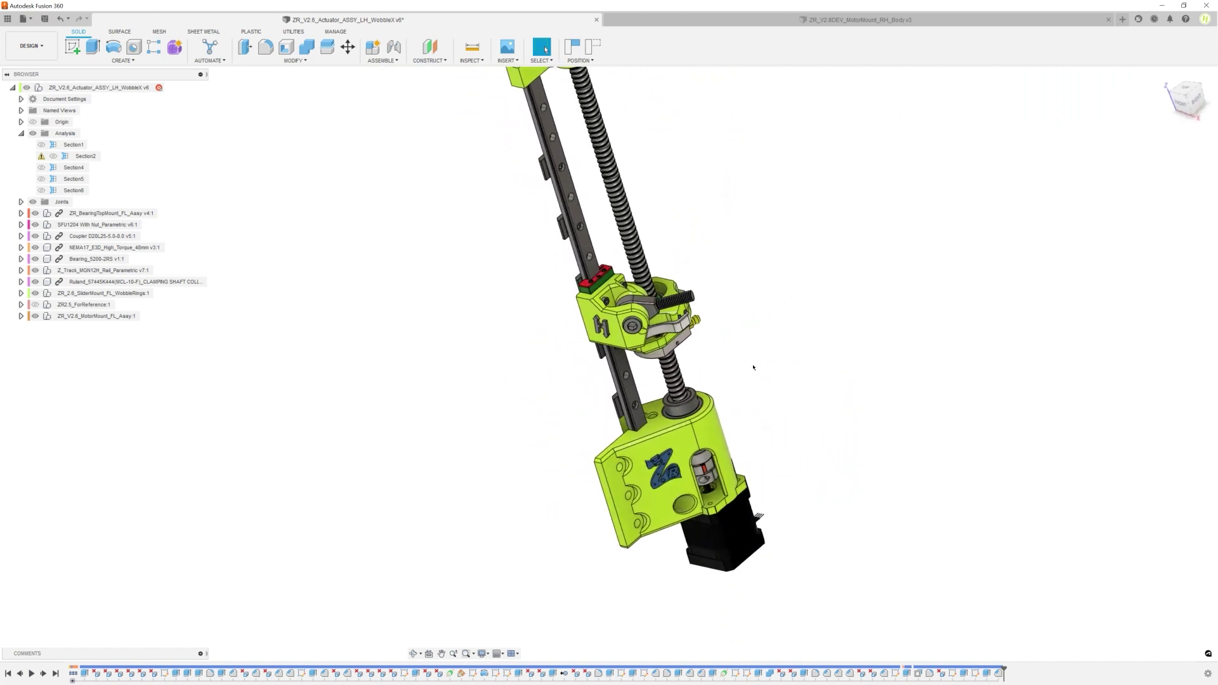
shift+middle_drag(779, 414, 774, 414)
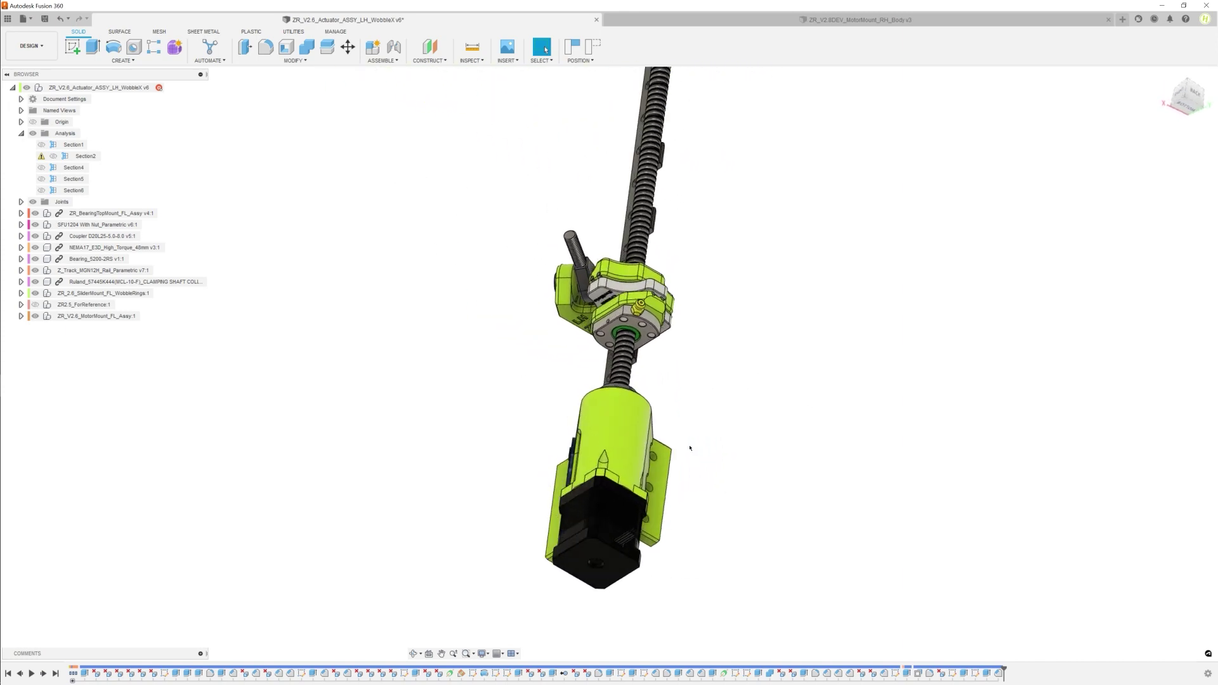
shift+middle_drag(635, 475, 596, 407)
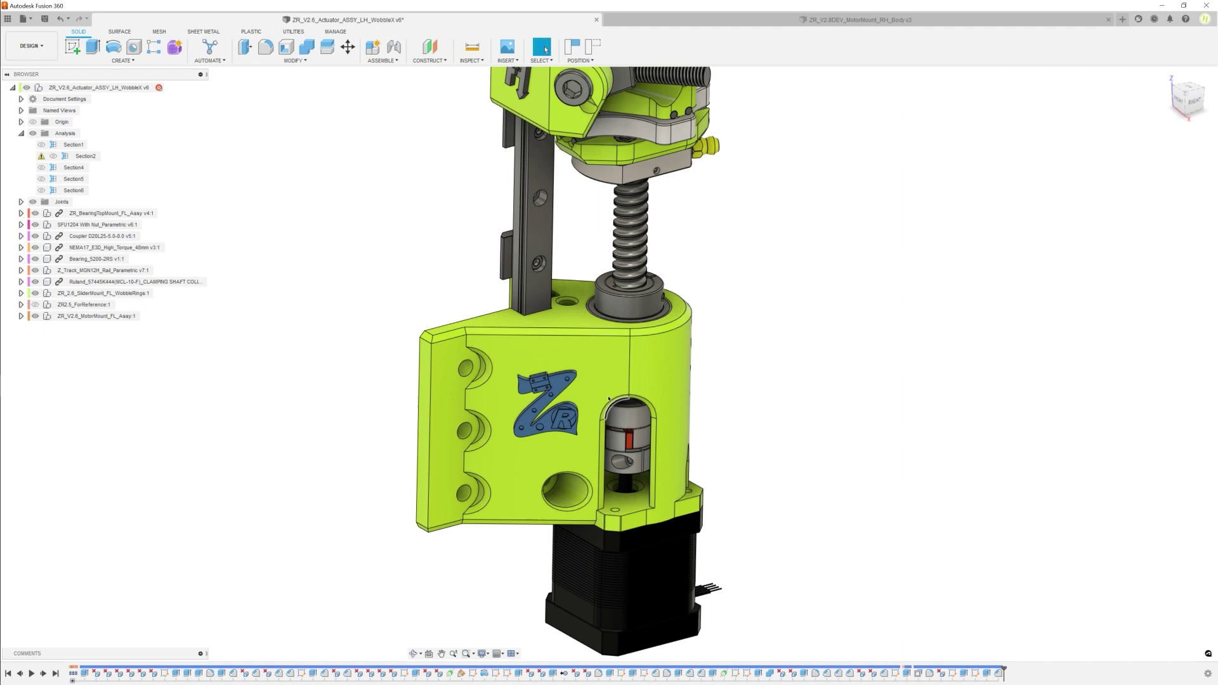
scroll(597, 406, up, 2)
- Inspect the coupler, bearing and ball screw inside the motor mount using the Section1 analysis, then hide the section
shift+middle_drag(543, 319, 671, 360)
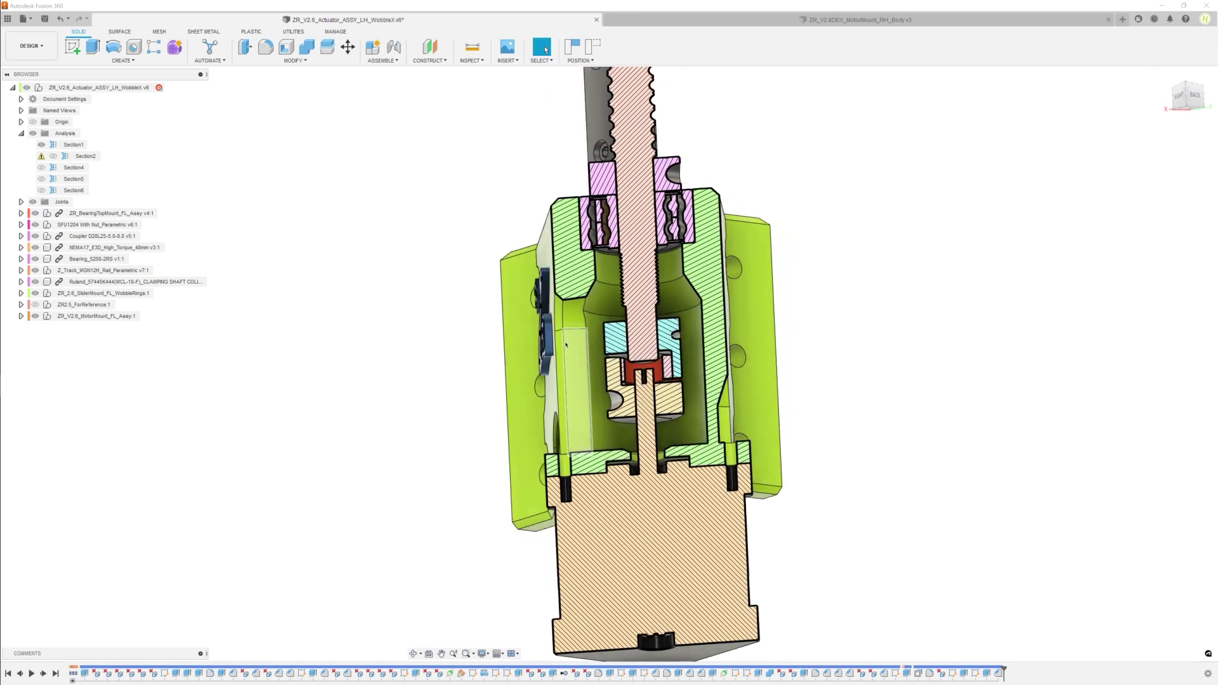
shift+middle_drag(575, 335, 597, 373)
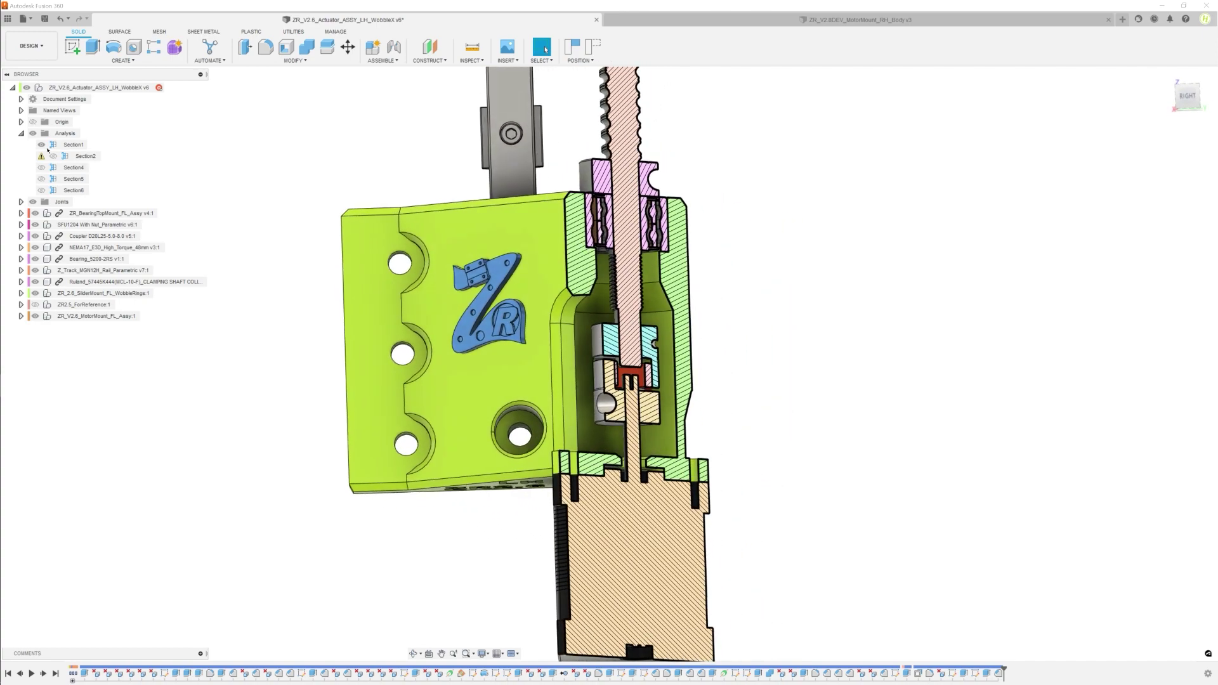
scroll(778, 260, up, 5)
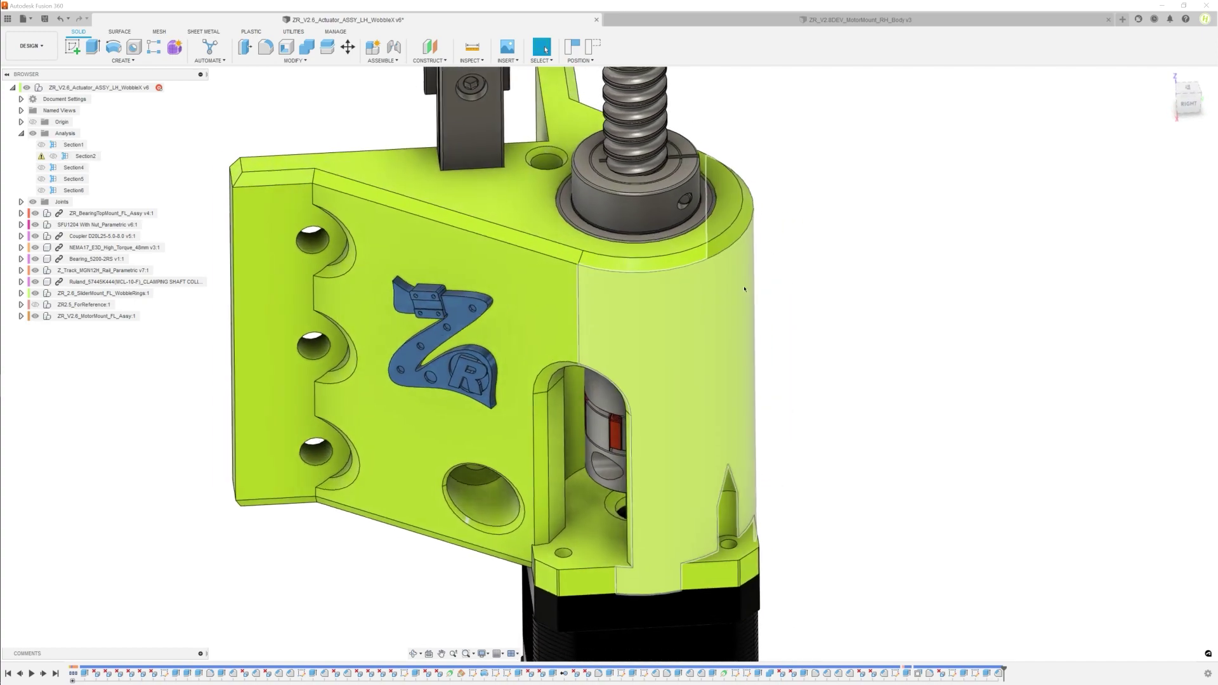
- Examine the clamping shaft collar and the bearing seated around the ball screw on top of the motor mount
scroll(806, 226, up, 5)
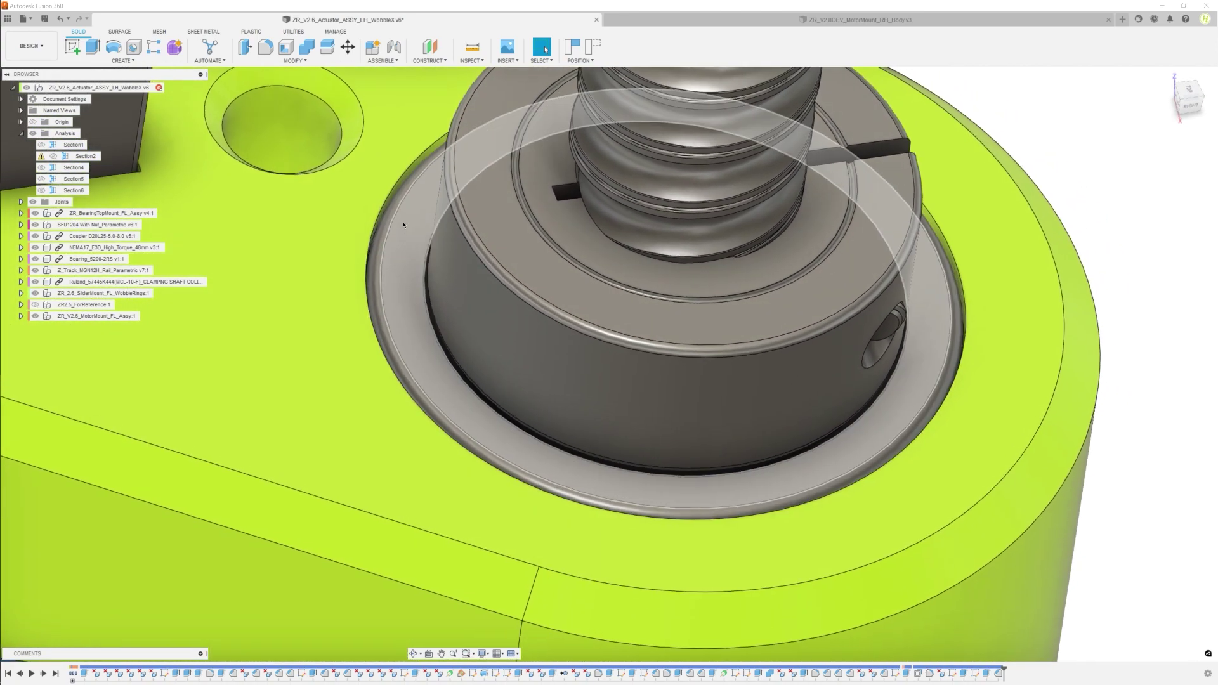
scroll(430, 266, down, 3)
scroll(541, 281, down, 3)
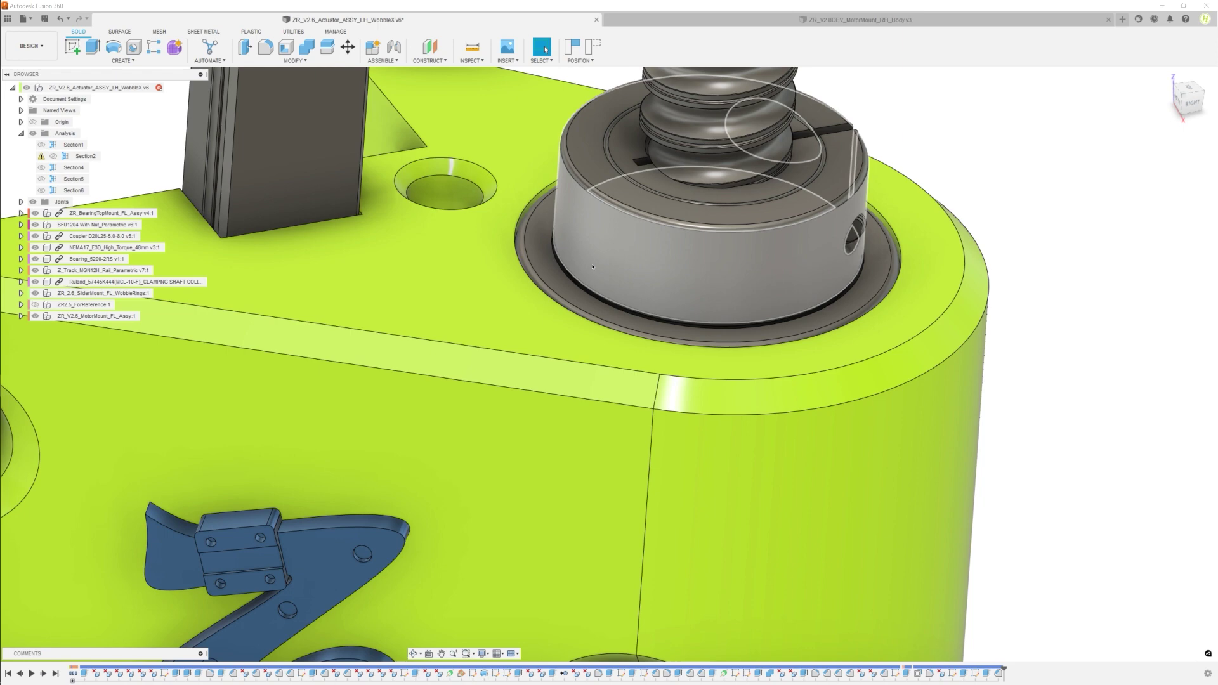
scroll(611, 265, down, 5)
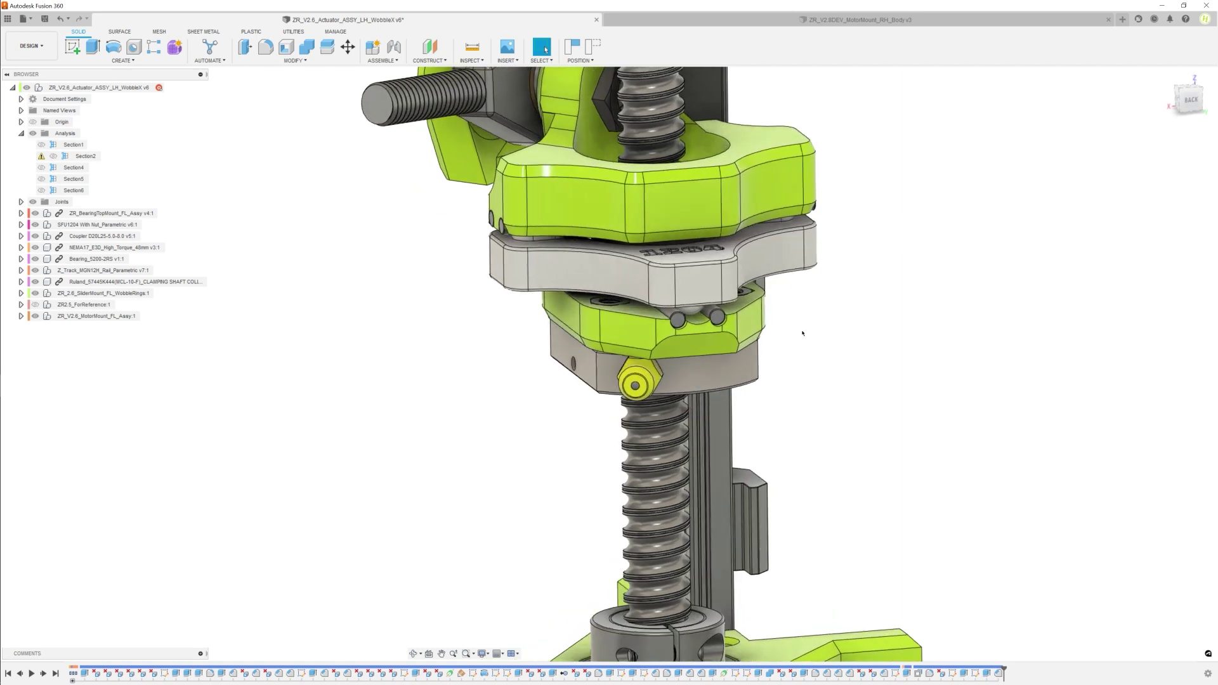
- Isolate the grey WobbleX ring to inspect it on its own, then restore the full assembly
click(703, 330)
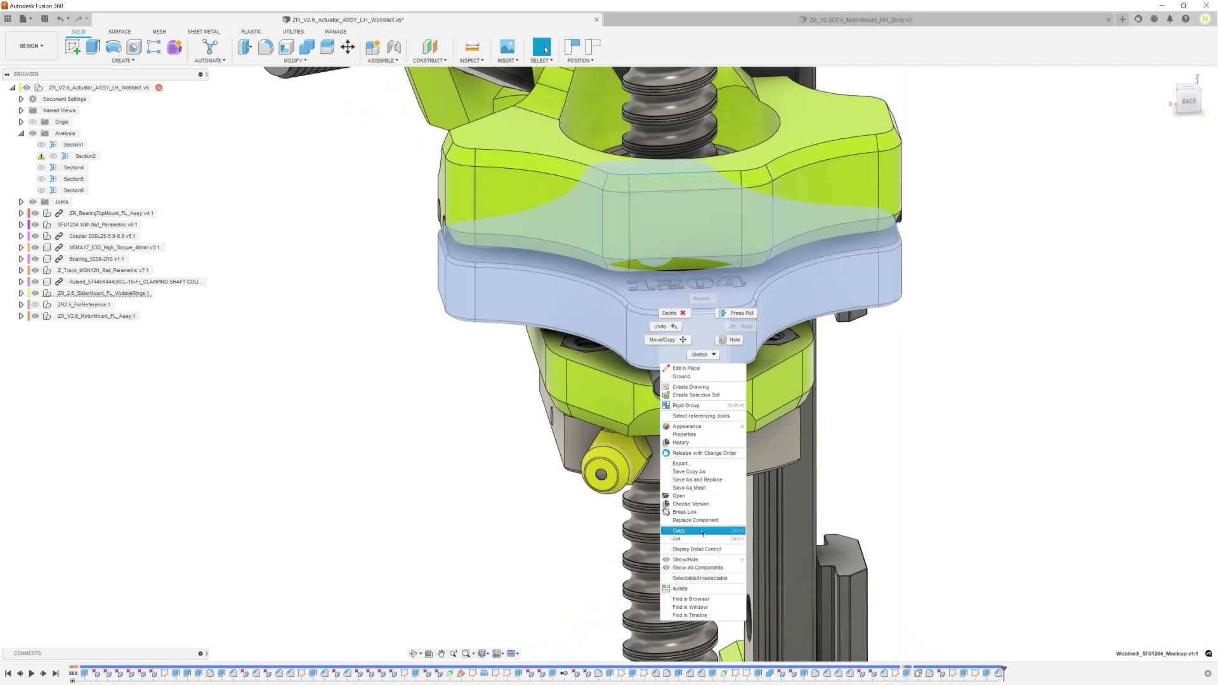
click(709, 589)
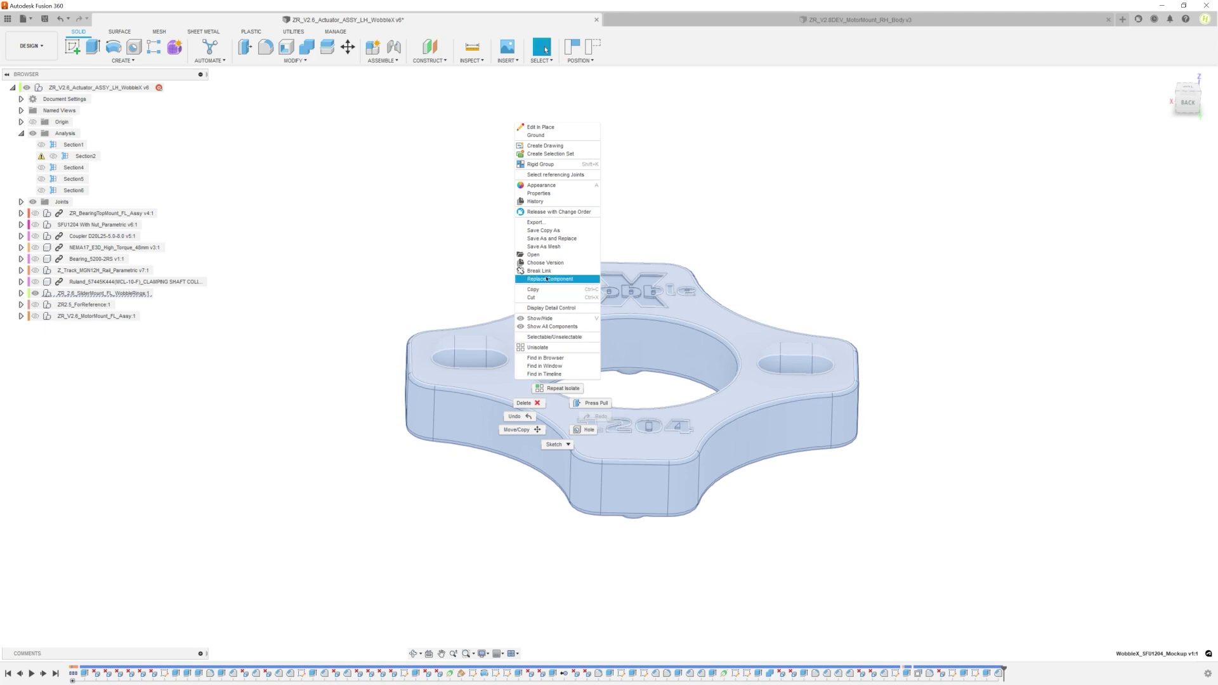
click(555, 351)
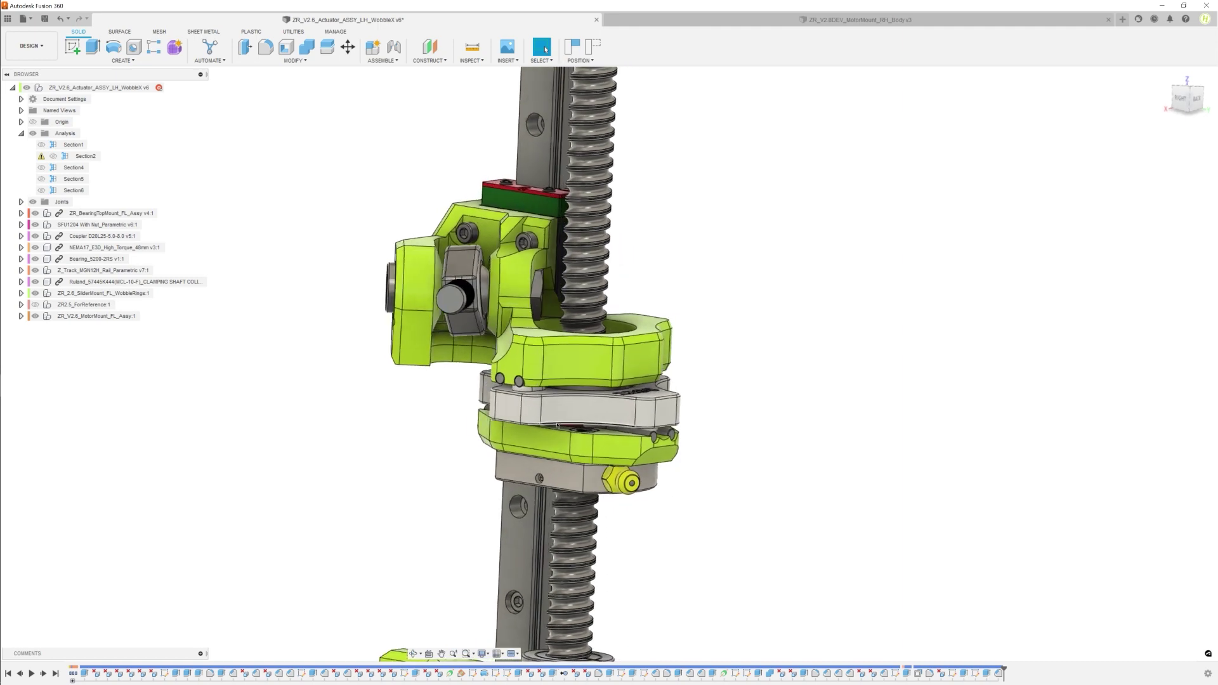
- Examine how the WobbleX ring sits between the slider mount, the lower green plate and the ball nut
shift+middle_drag(528, 431, 504, 294)
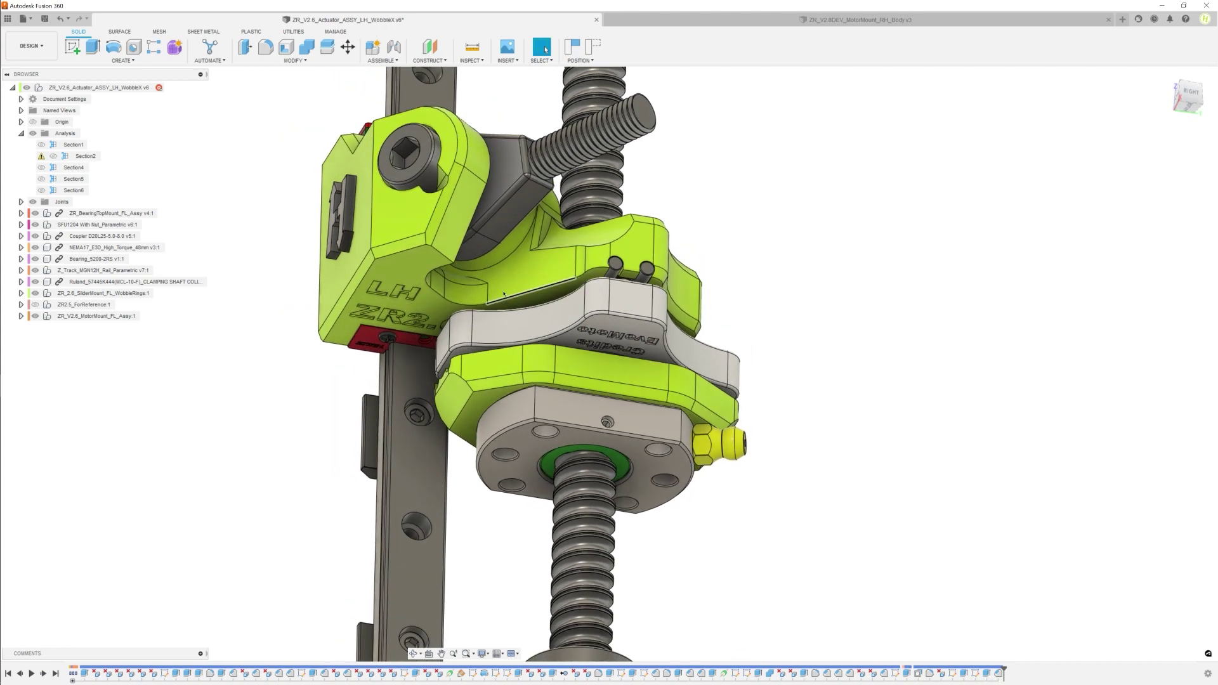
scroll(467, 310, up, 6)
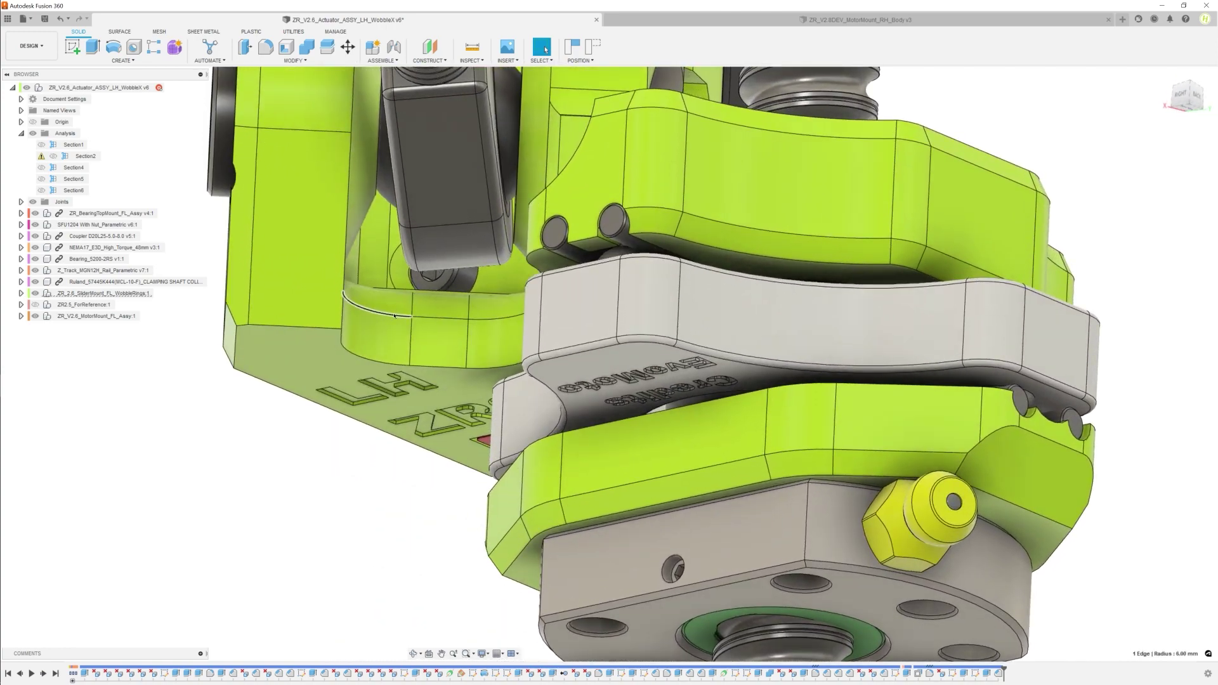
shift+middle_drag(395, 315, 504, 294)
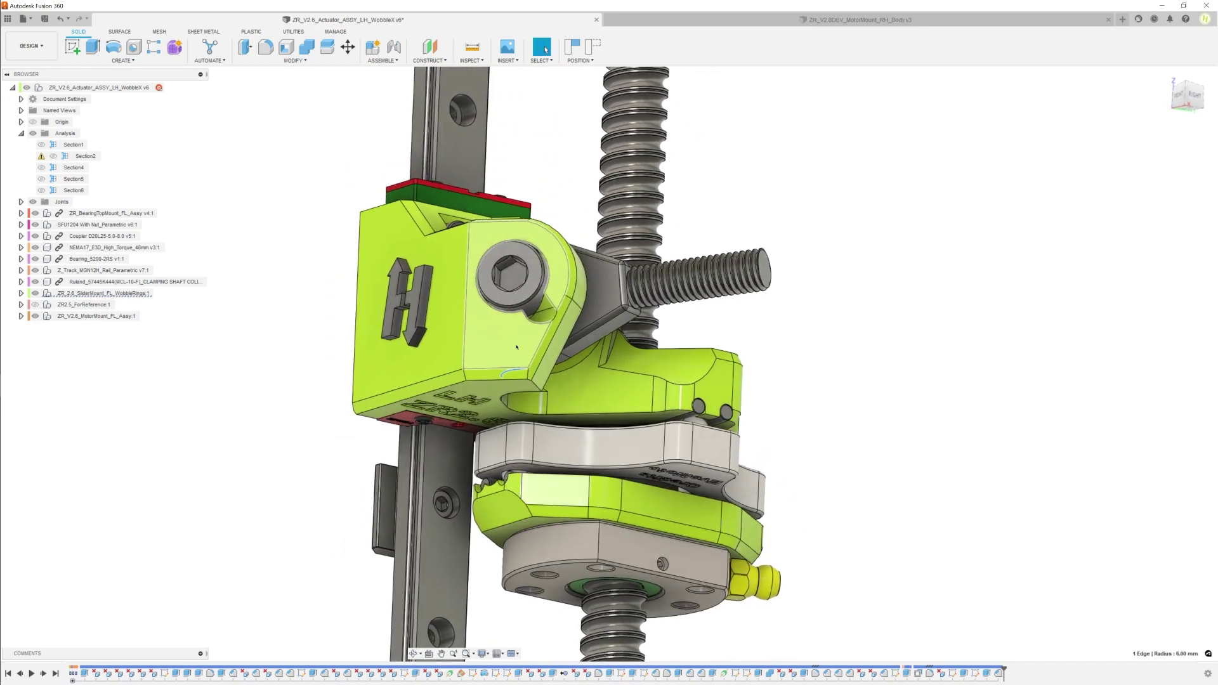
shift+middle_drag(901, 369, 497, 283)
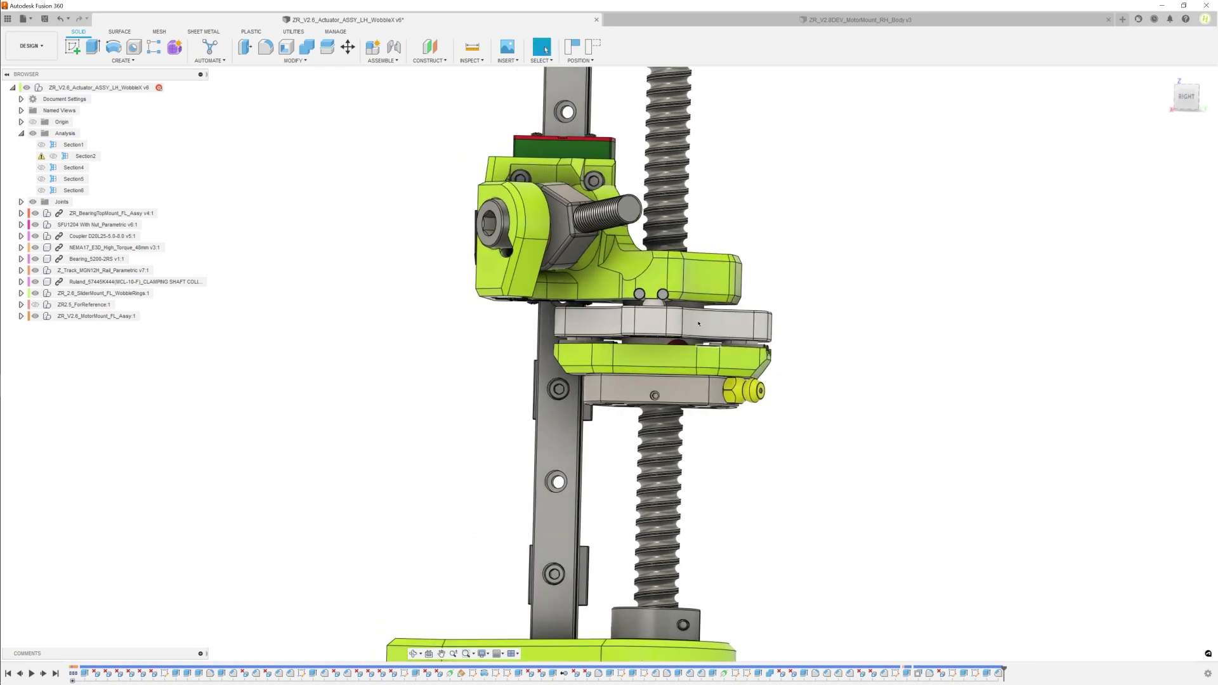
scroll(664, 309, up, 5)
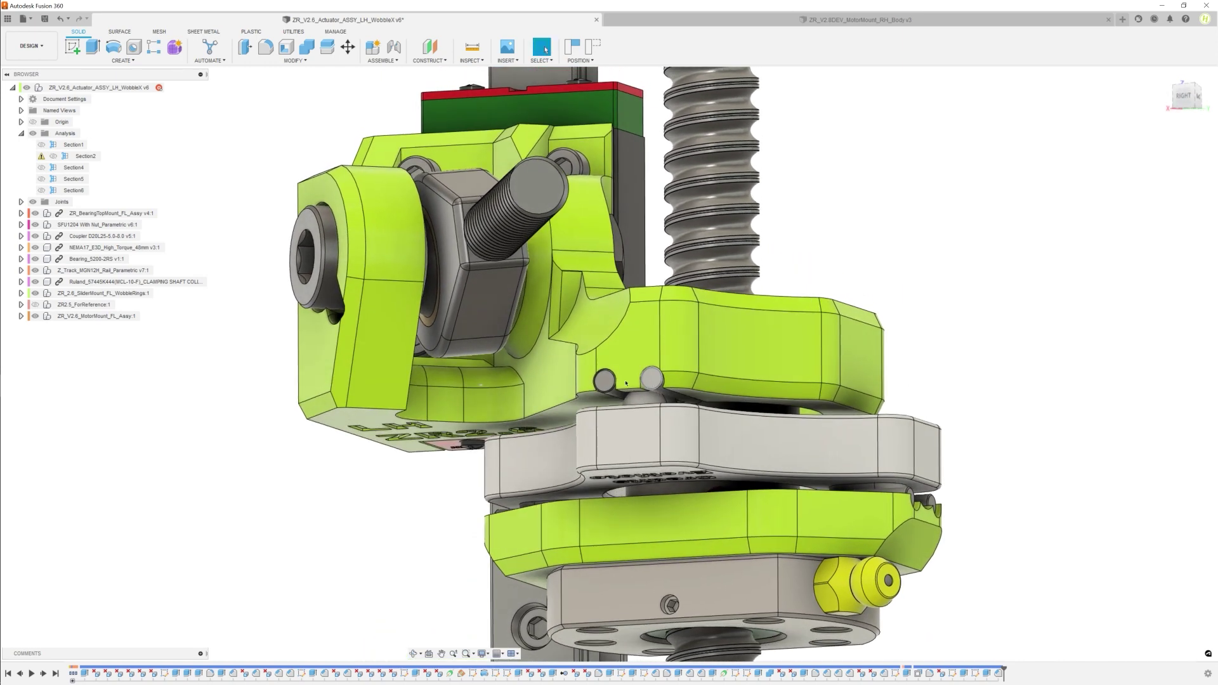
- Inspect the pins between the slider mount and the WobbleX ring, then isolate the slider mount body
shift+middle_drag(658, 385, 615, 287)
scroll(582, 349, up, 5)
click(584, 310)
double_click(615, 286)
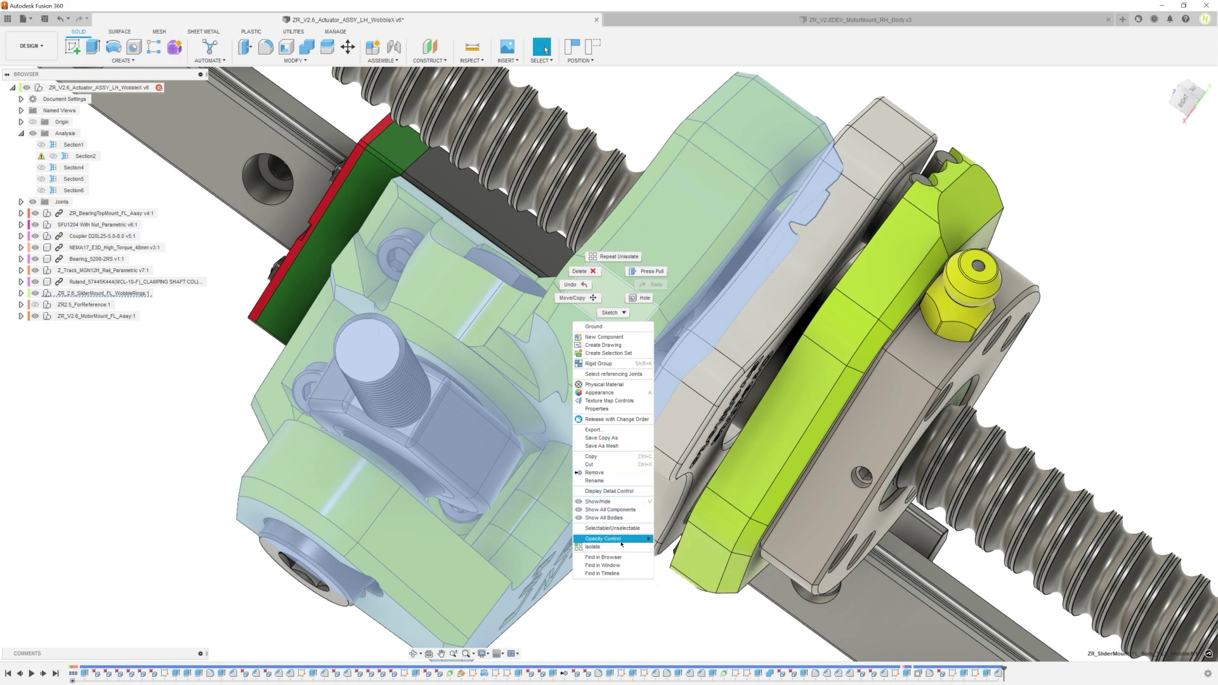
click(1037, 117)
shift+middle_drag(1037, 117, 617, 239)
scroll(673, 338, up, 2)
scroll(599, 279, down, 1)
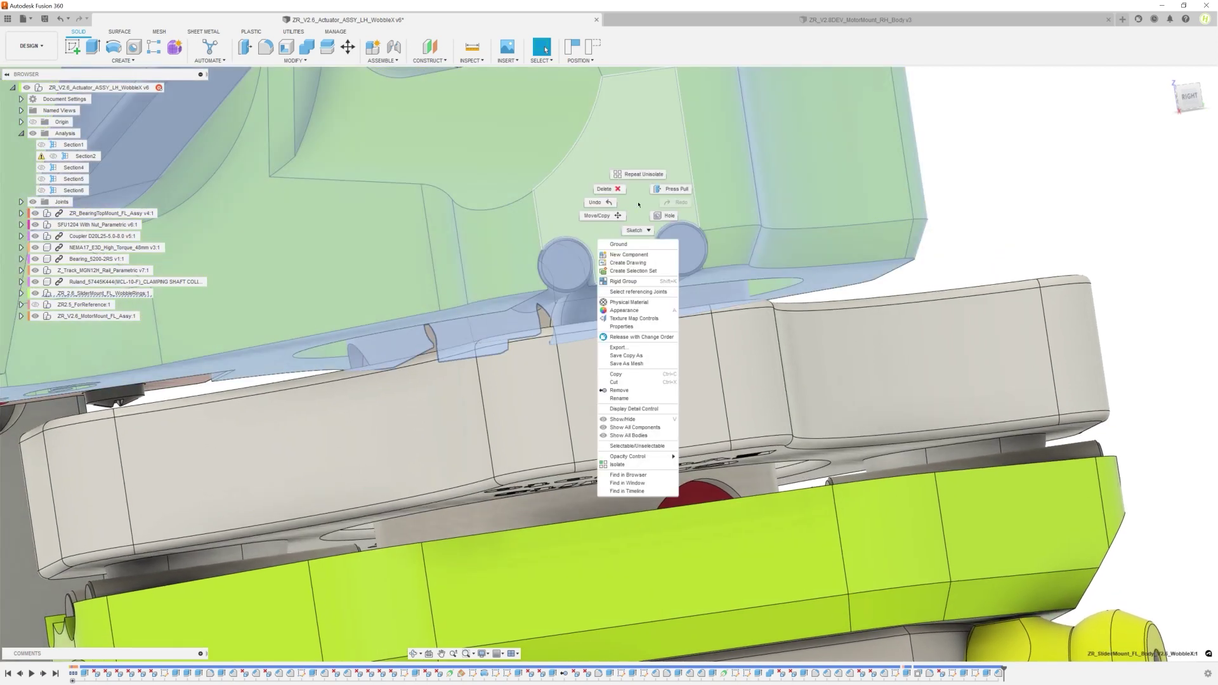
click(633, 466)
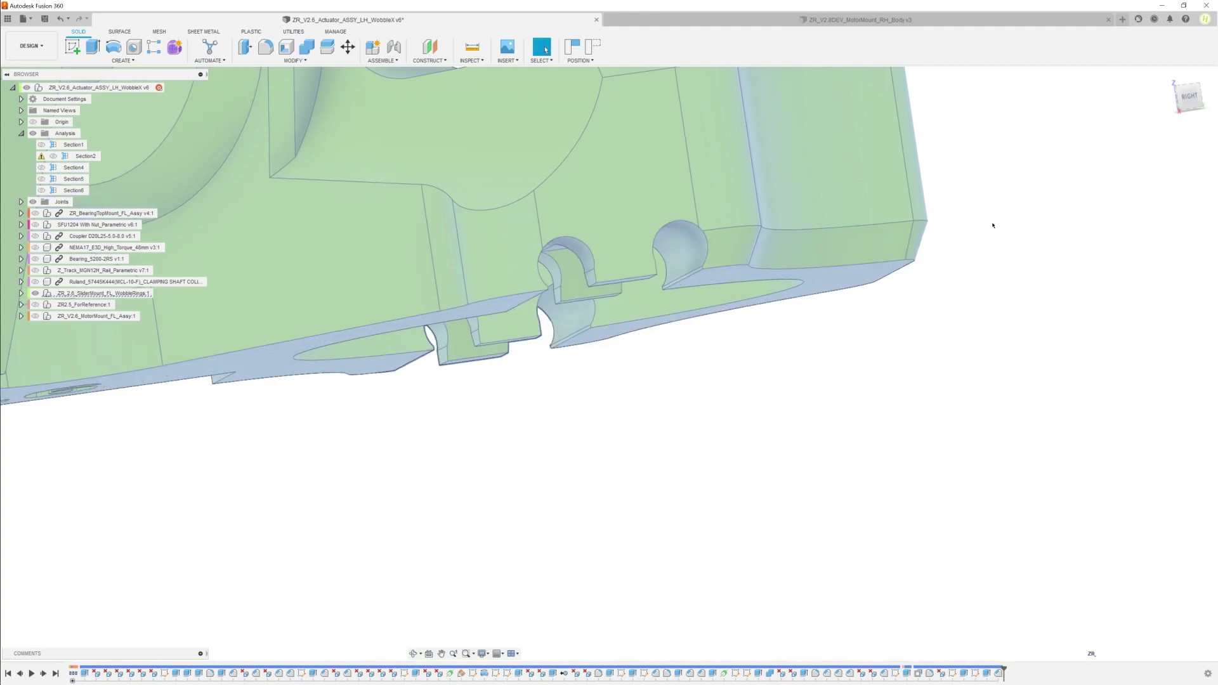
- Examine the isolated slider mount body from its underside and outer face, then restore the full assembly
shift+middle_drag(993, 226, 765, 544)
scroll(619, 330, up, 2)
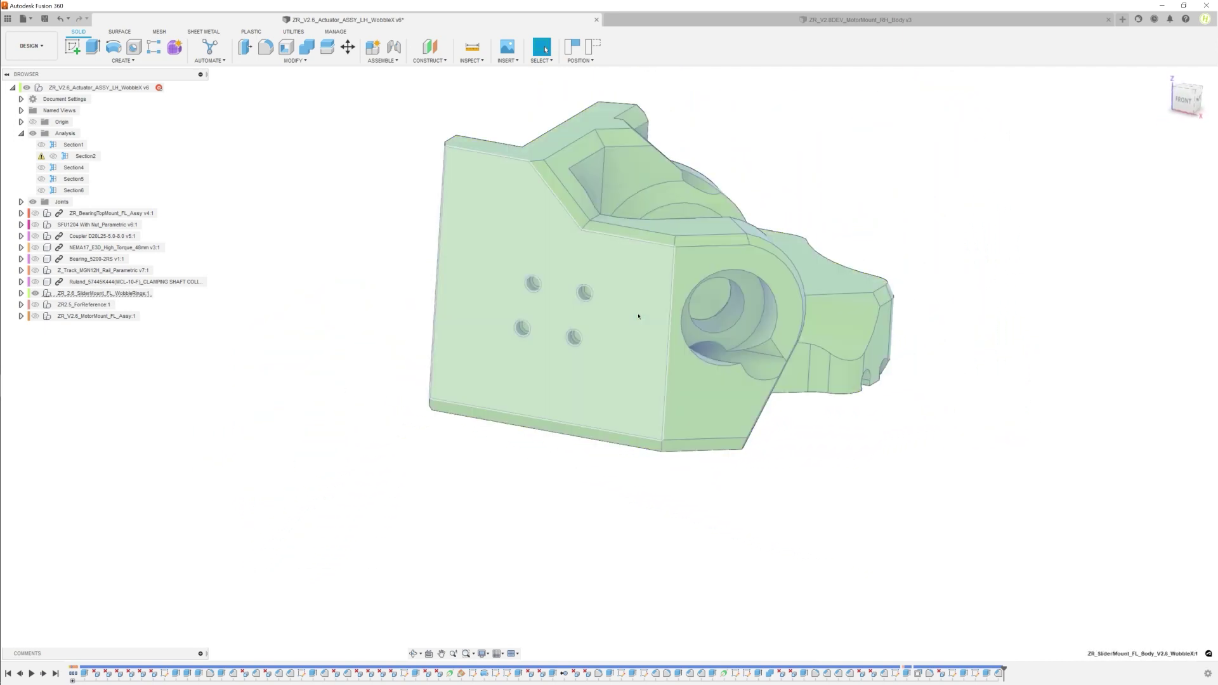
click(646, 577)
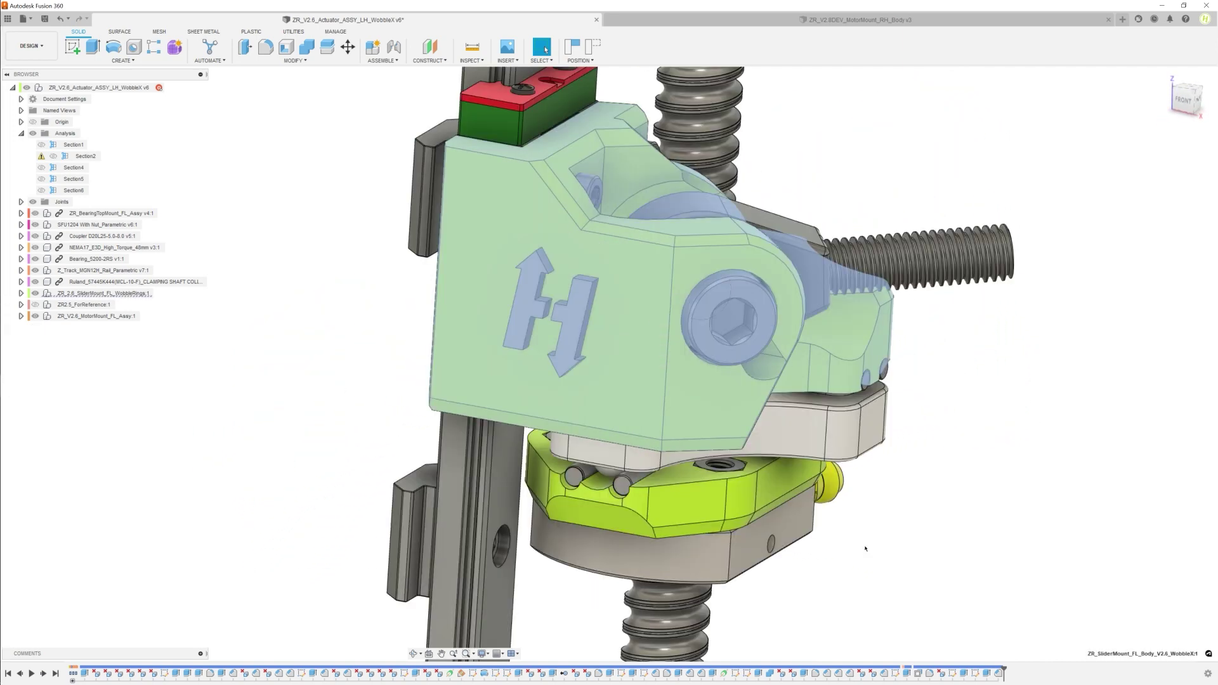
- Examine the top bearing mount with its two screws and the bearing at the ball screw's upper end
scroll(868, 544, down, 5)
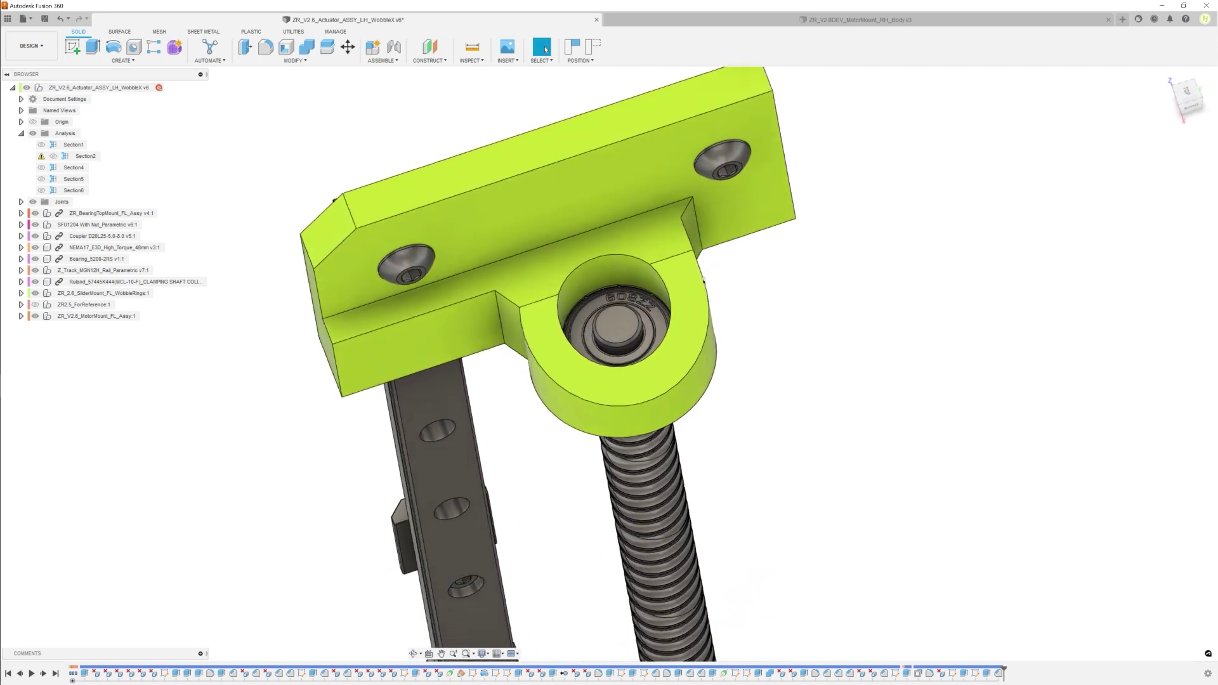
click(611, 171)
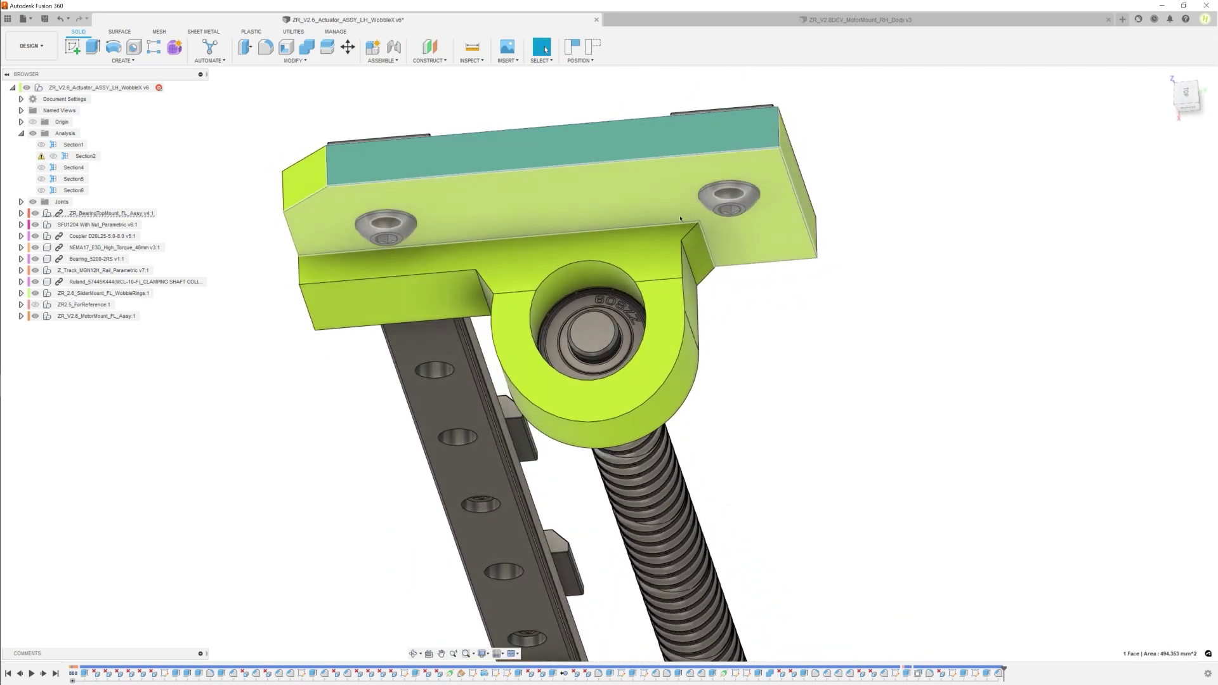